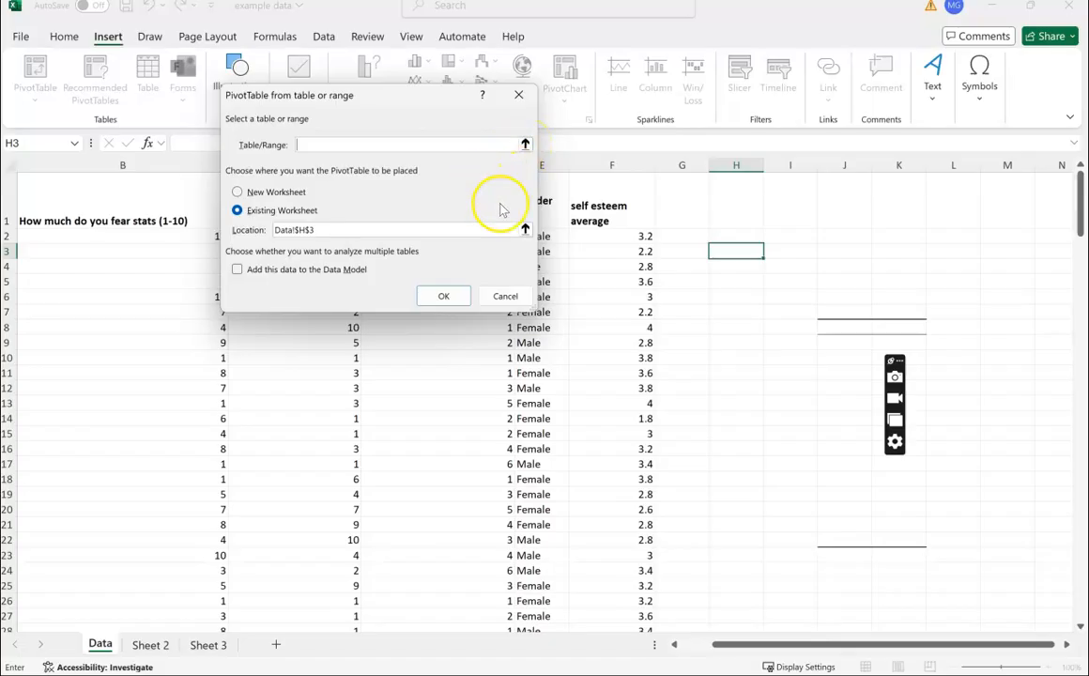
- Create a PivotTable from the Gender column range Data!$E:$E, placing it on a new worksheet
{"action": "left_click_drag", "start_coordinate": [381, 105], "coordinate": [663, 118]}
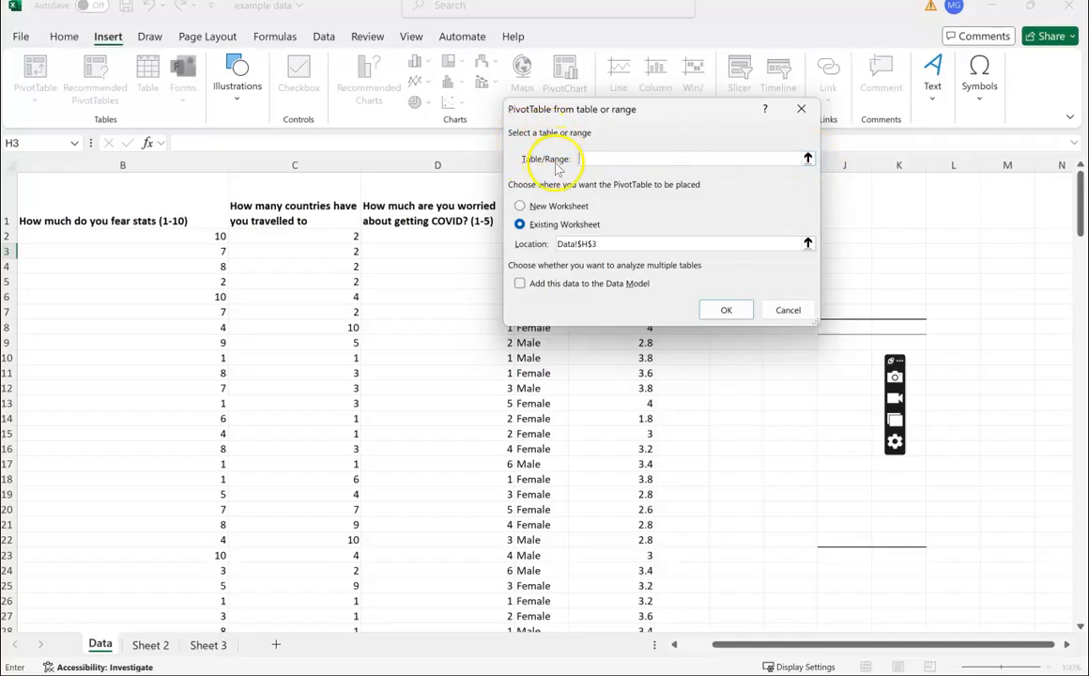
{"action": "left_click", "coordinate": [807, 158]}
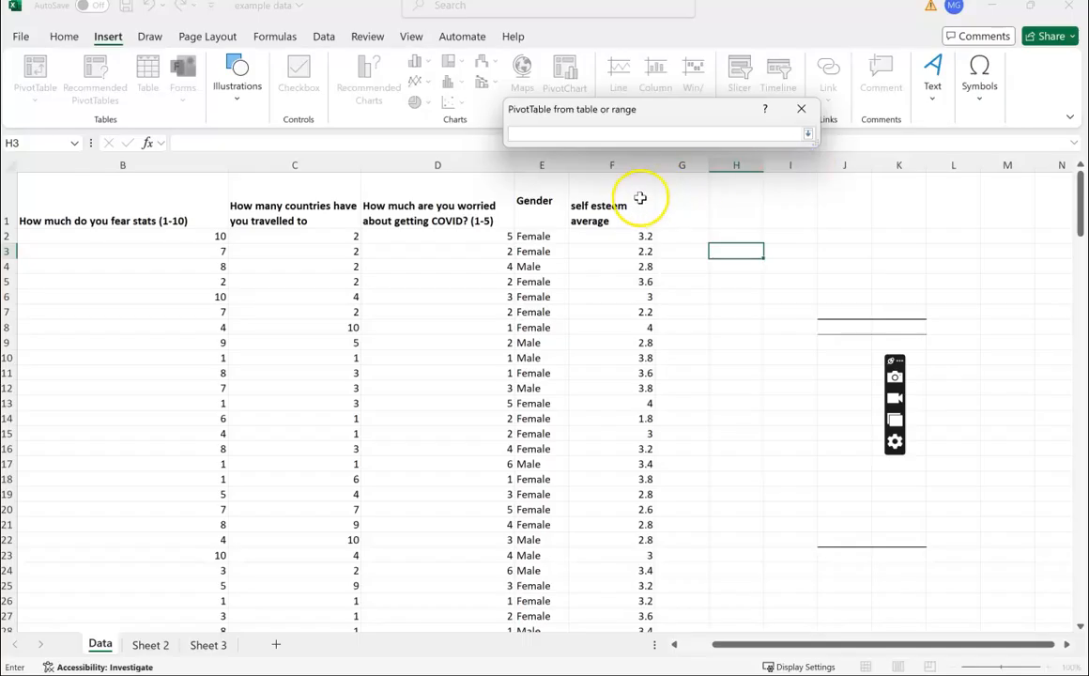
{"action": "left_click", "coordinate": [551, 162]}
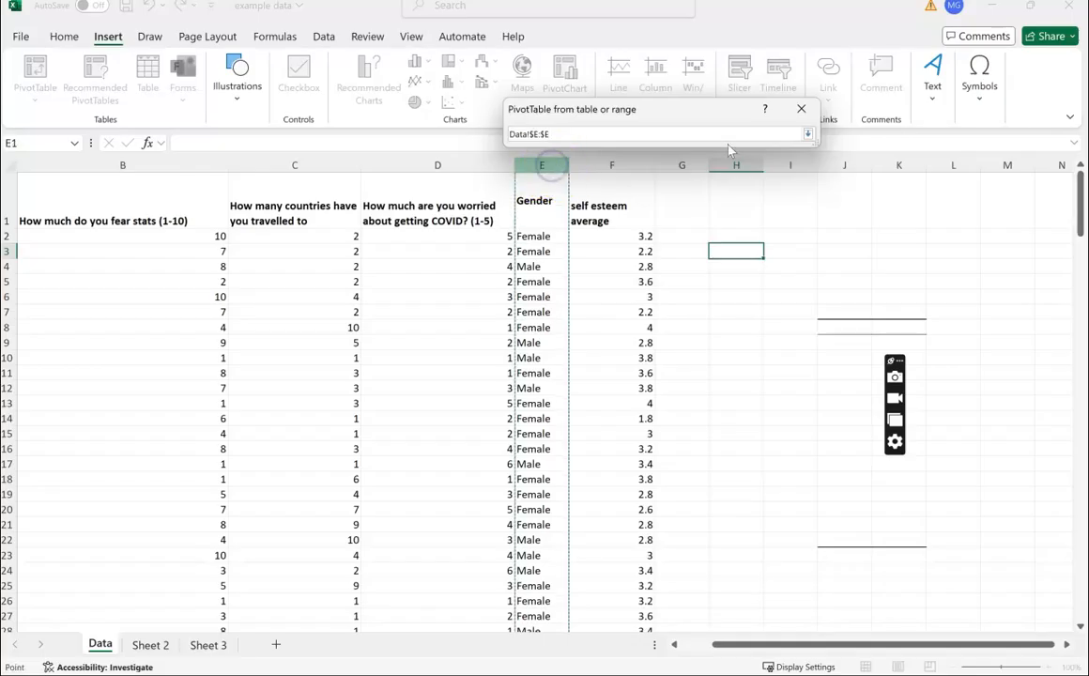
{"action": "left_click", "coordinate": [807, 135]}
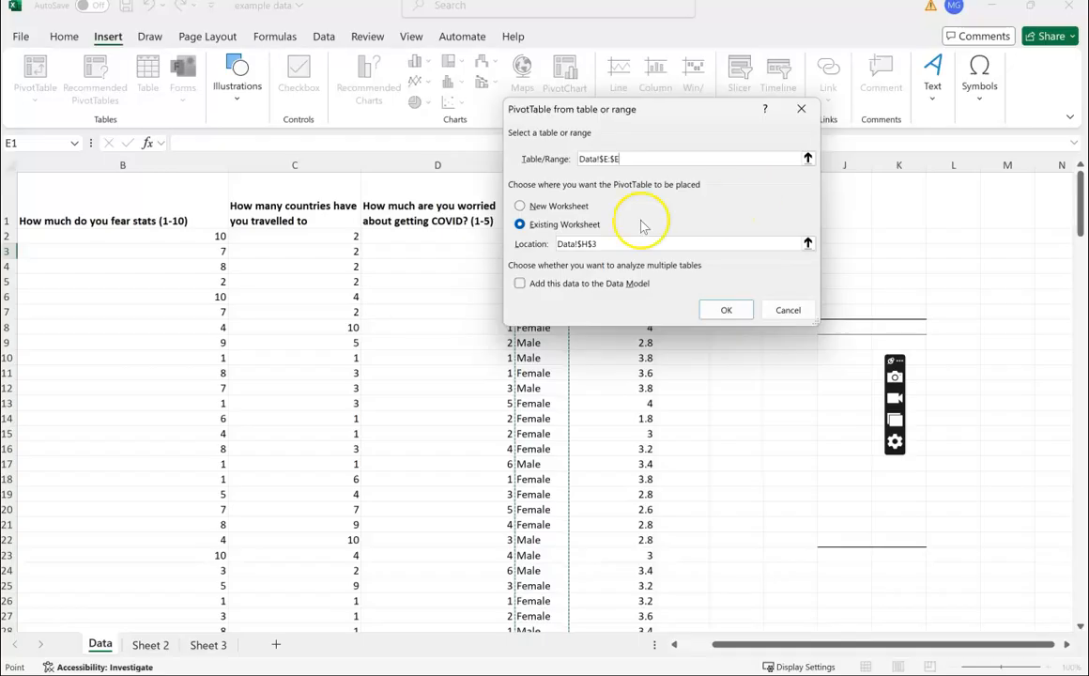
{"action": "left_click", "coordinate": [522, 206]}
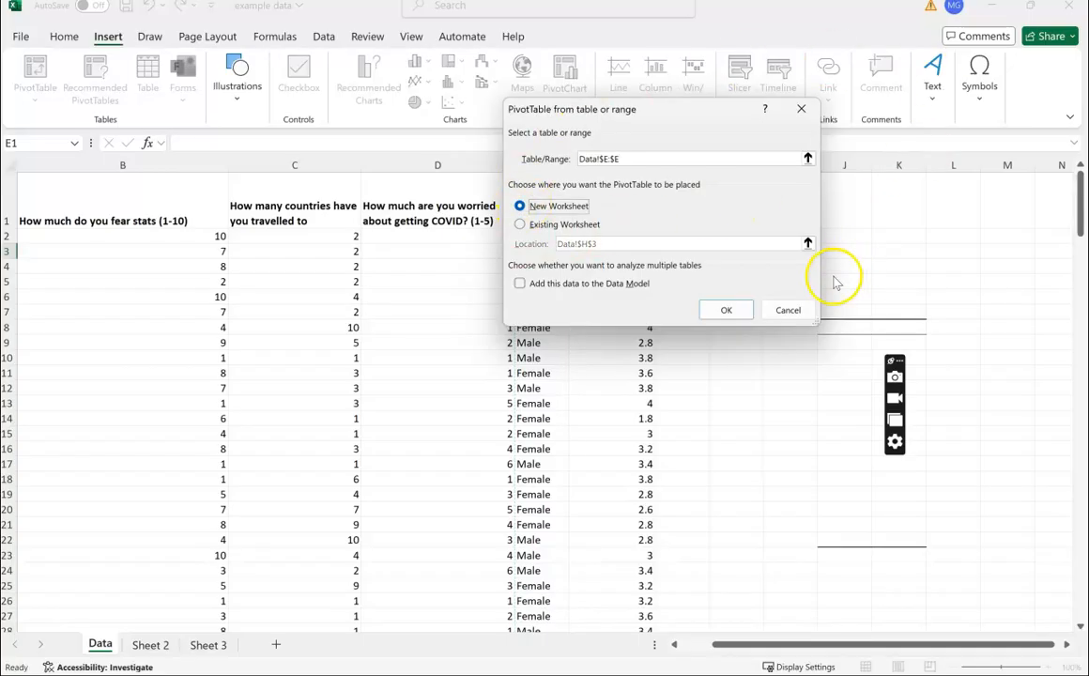
{"action": "left_click", "coordinate": [727, 310]}
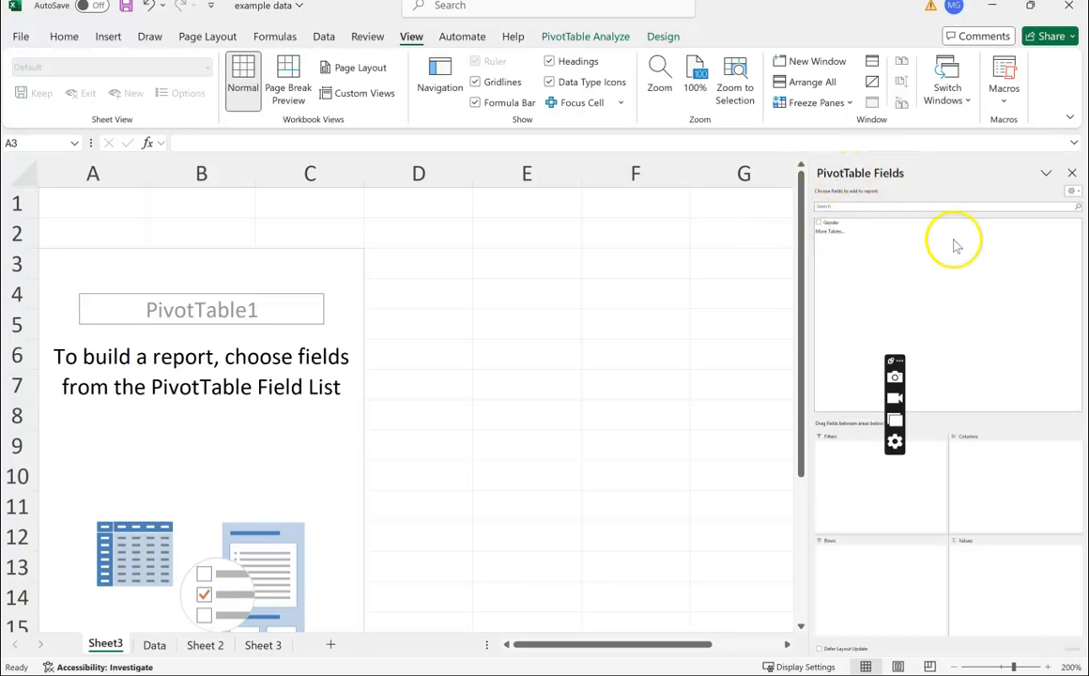
- Add the Gender field to the pivot rows and also drag it into Values to count it
{"action": "left_click", "coordinate": [832, 225]}
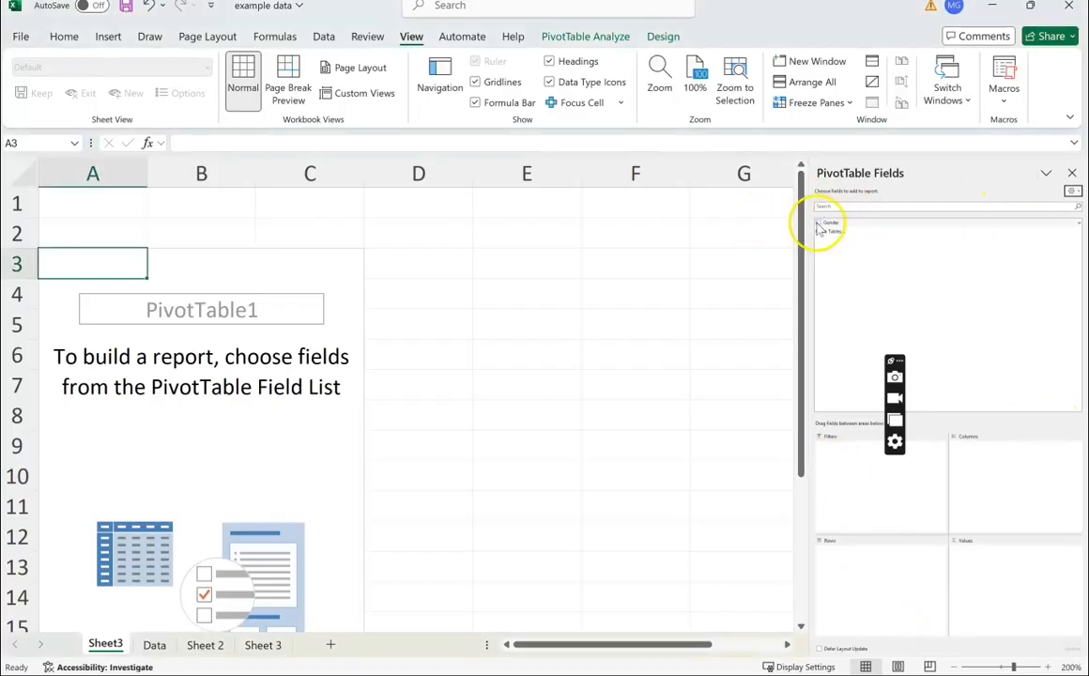
{"action": "left_click", "coordinate": [820, 224]}
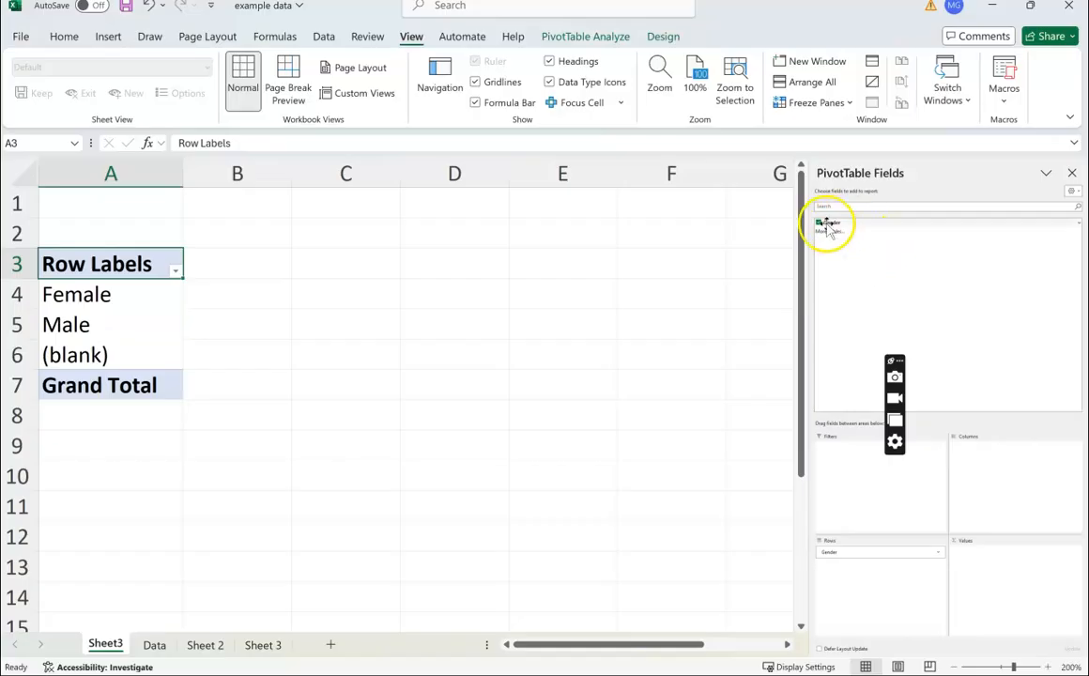
{"action": "left_click_drag", "start_coordinate": [828, 230], "coordinate": [1021, 582]}
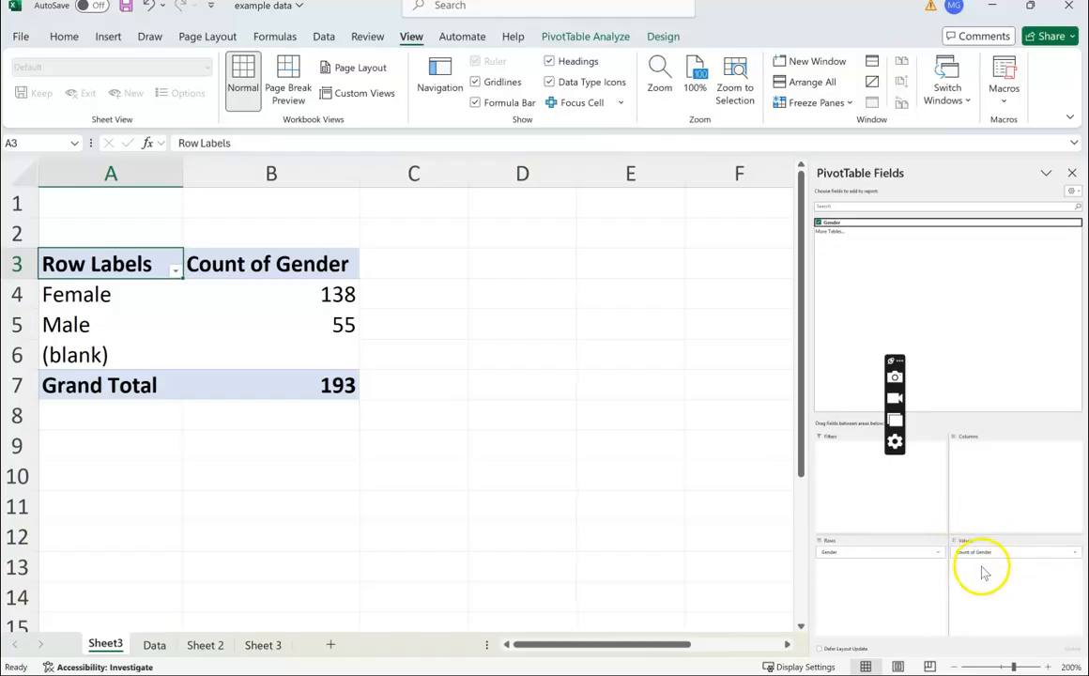
- Add a second copy of the Gender field to the Values area
{"action": "left_click_drag", "start_coordinate": [834, 223], "coordinate": [826, 283]}
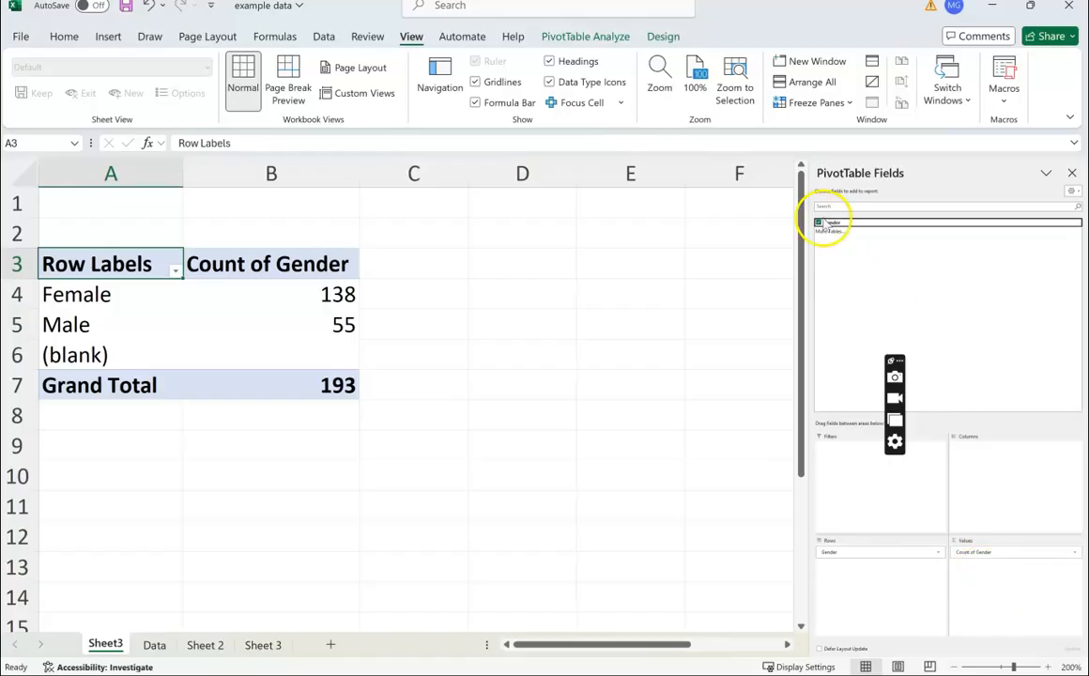
{"action": "left_click_drag", "start_coordinate": [829, 233], "coordinate": [996, 580]}
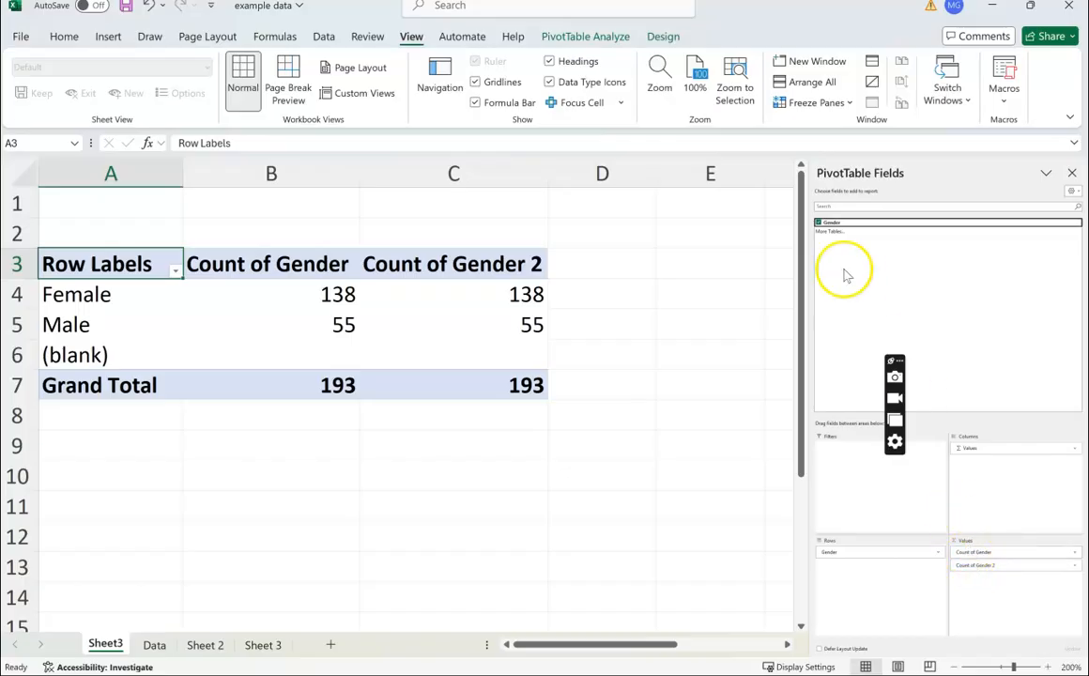
- Inspect the summarization options in the value field settings of Count of Gender, keeping Count
{"action": "left_click", "coordinate": [1034, 555]}
{"action": "left_click", "coordinate": [1007, 569]}
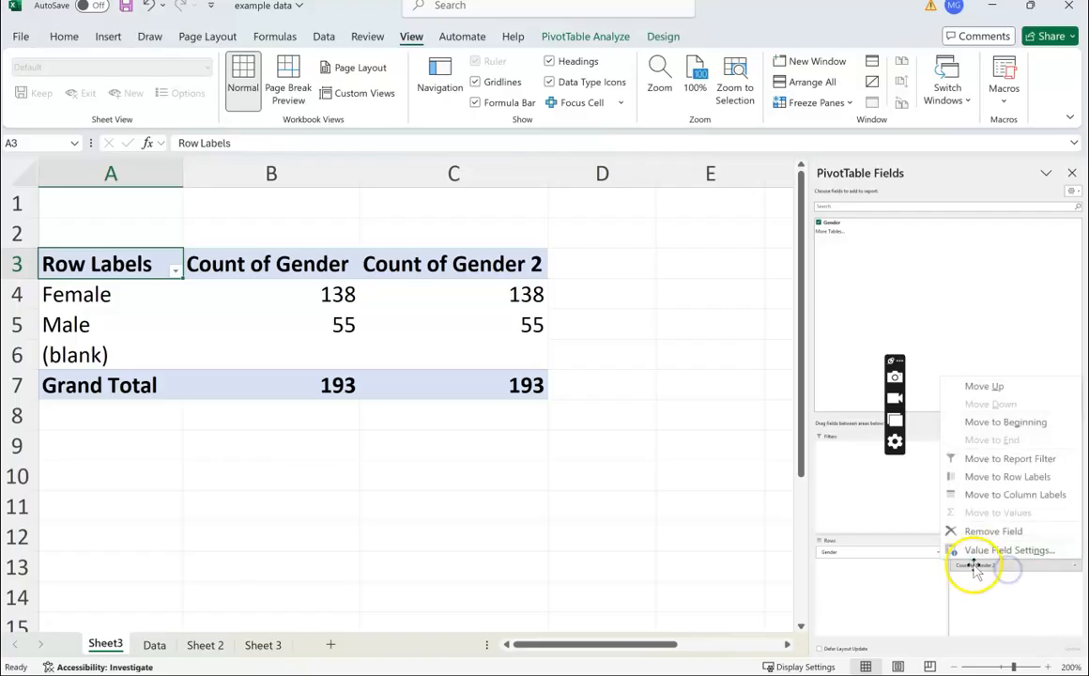
{"action": "left_click", "coordinate": [906, 488]}
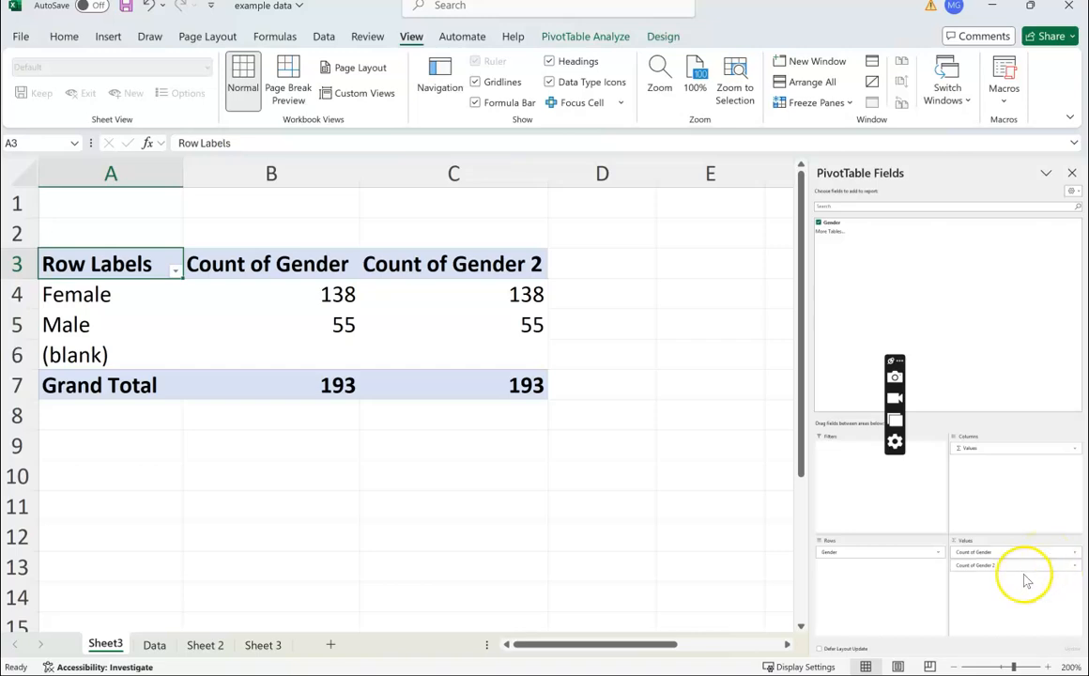
{"action": "left_click", "coordinate": [1073, 555]}
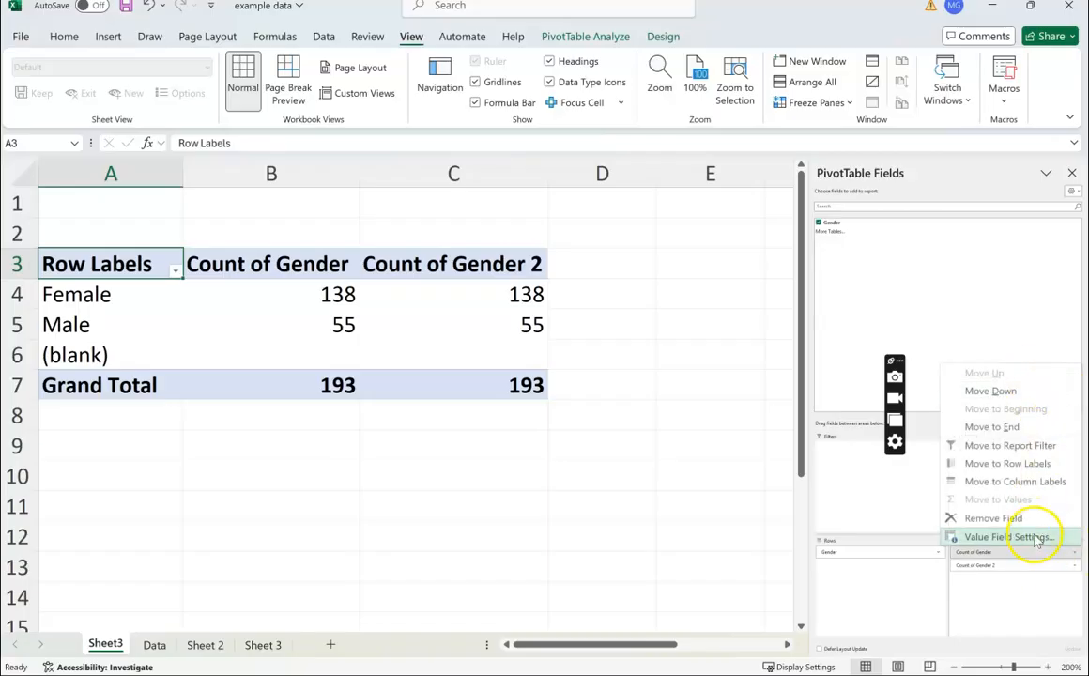
{"action": "left_click", "coordinate": [993, 538]}
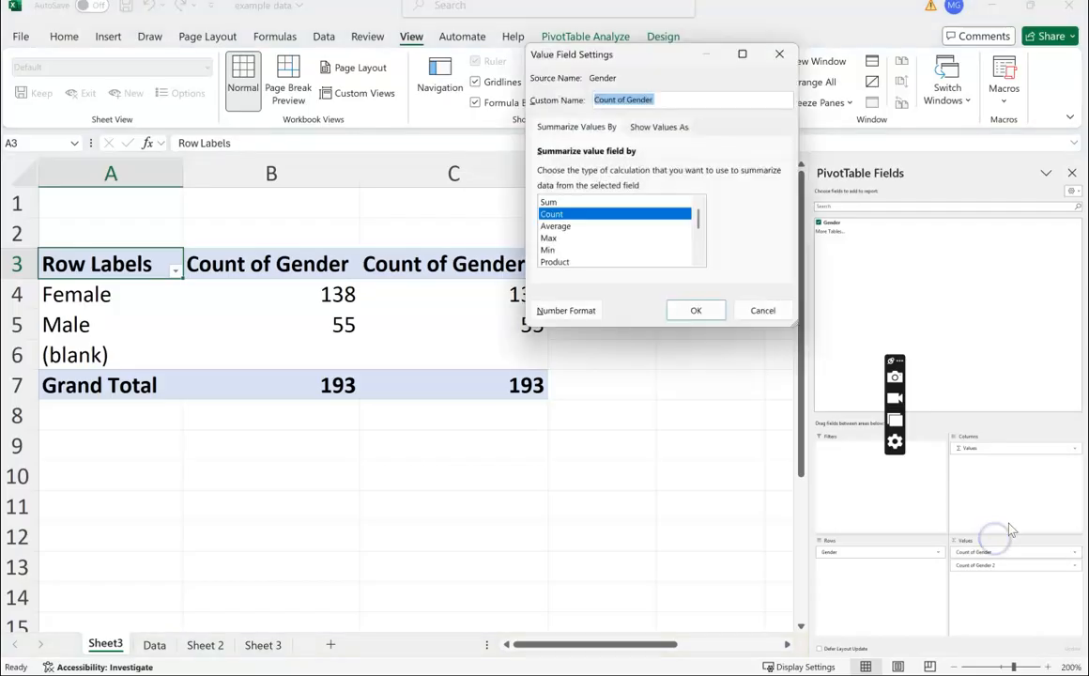
{"action": "left_click", "coordinate": [549, 203]}
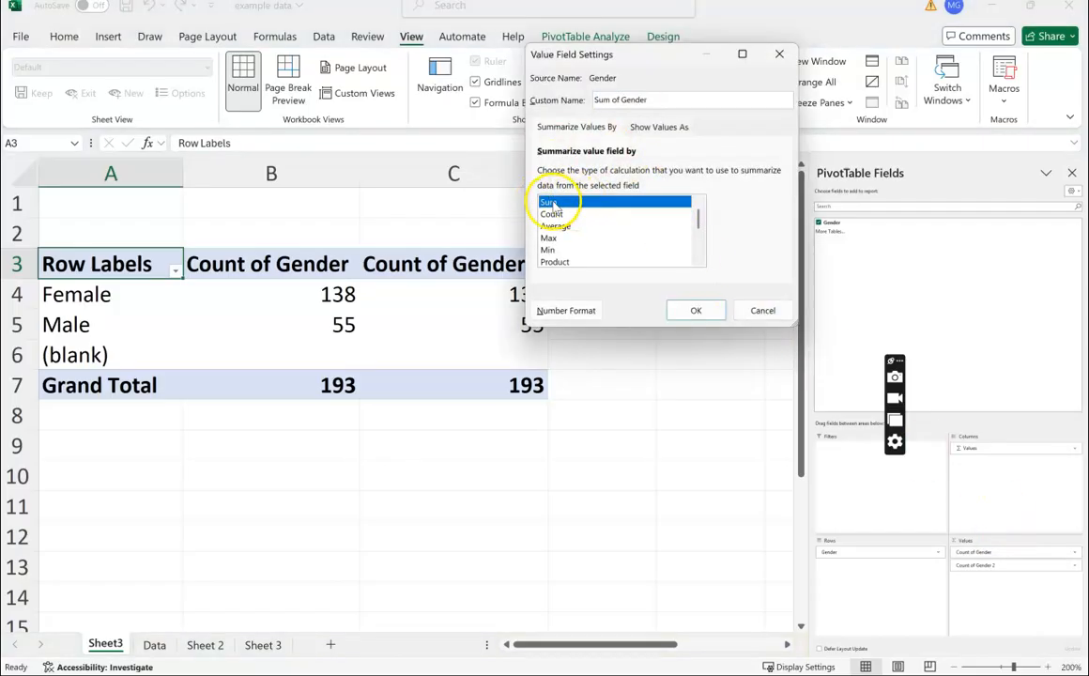
{"action": "left_click", "coordinate": [580, 215]}
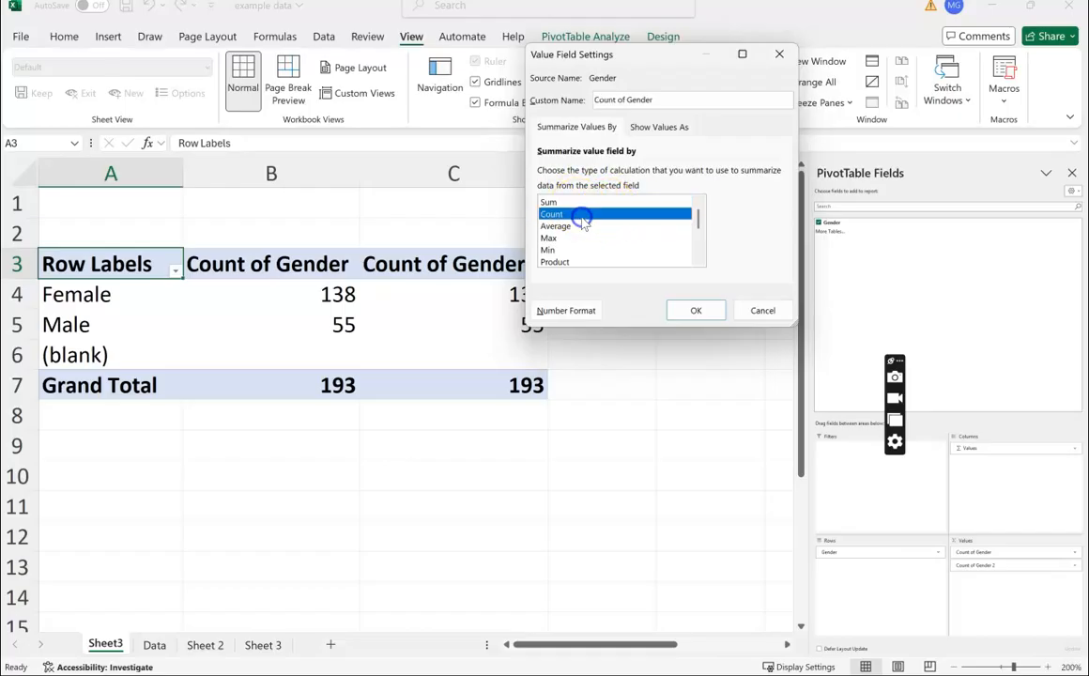
{"action": "left_click", "coordinate": [684, 314]}
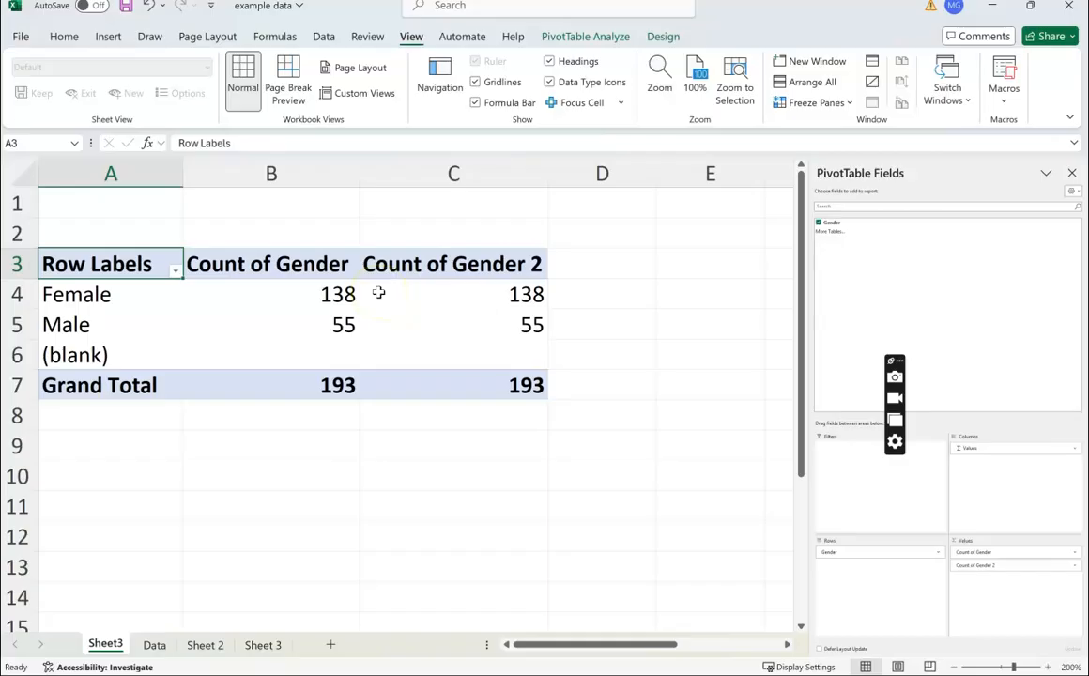
- Examine the count cells for Female and Male in both value columns
{"action": "mouse_move", "coordinate": [378, 293]}
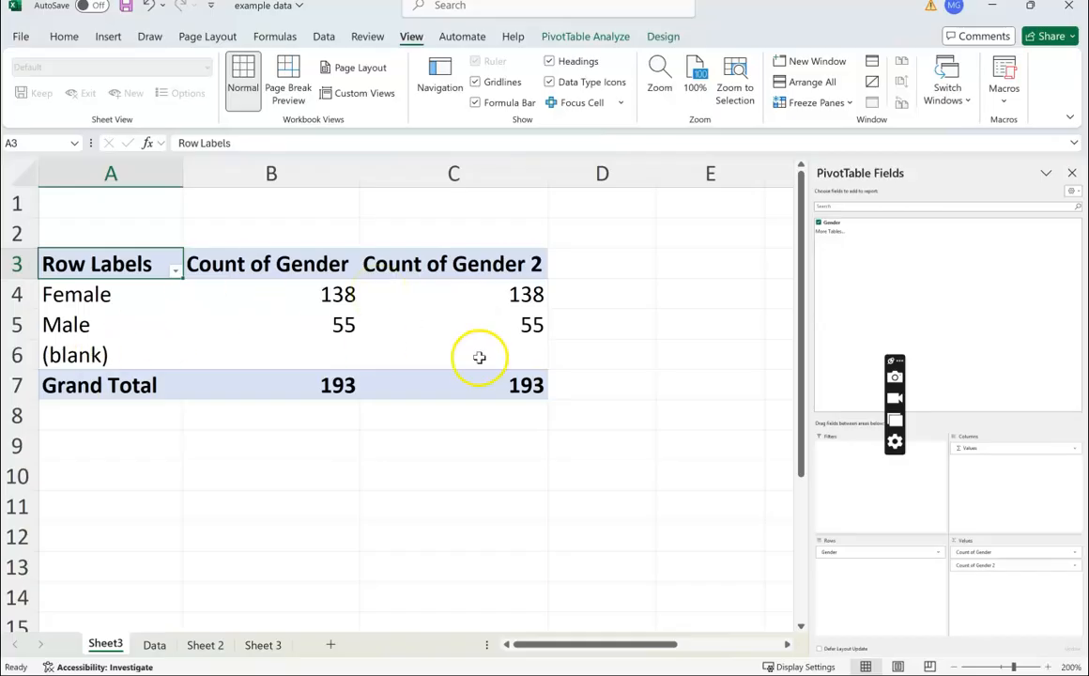
{"action": "mouse_move", "coordinate": [484, 359]}
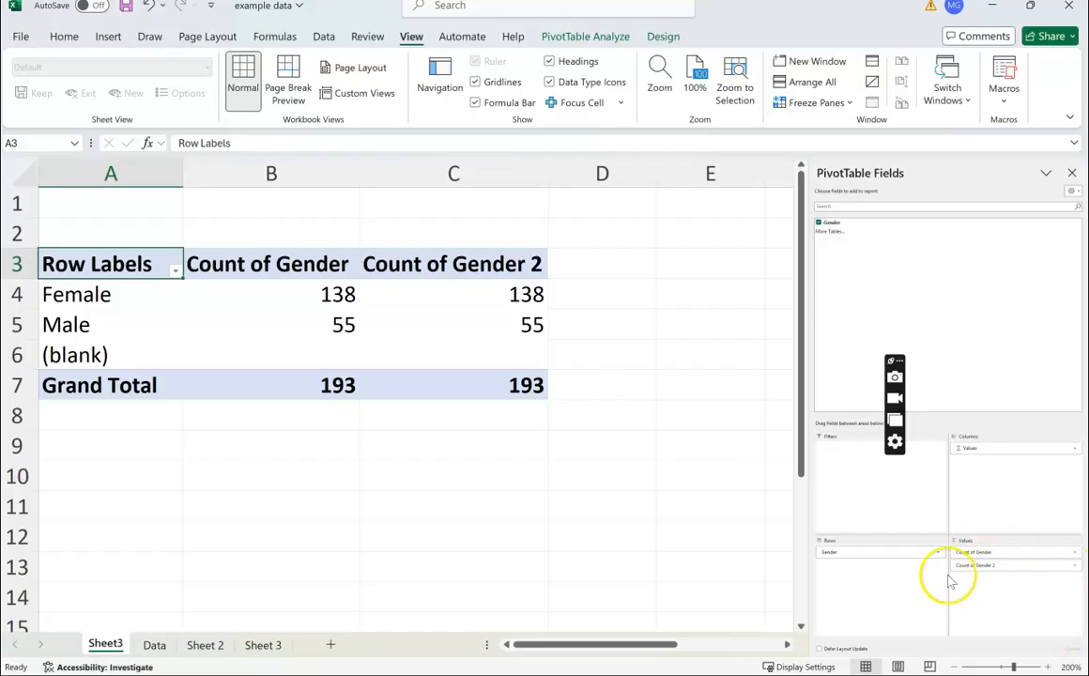
{"action": "mouse_move", "coordinate": [439, 302]}
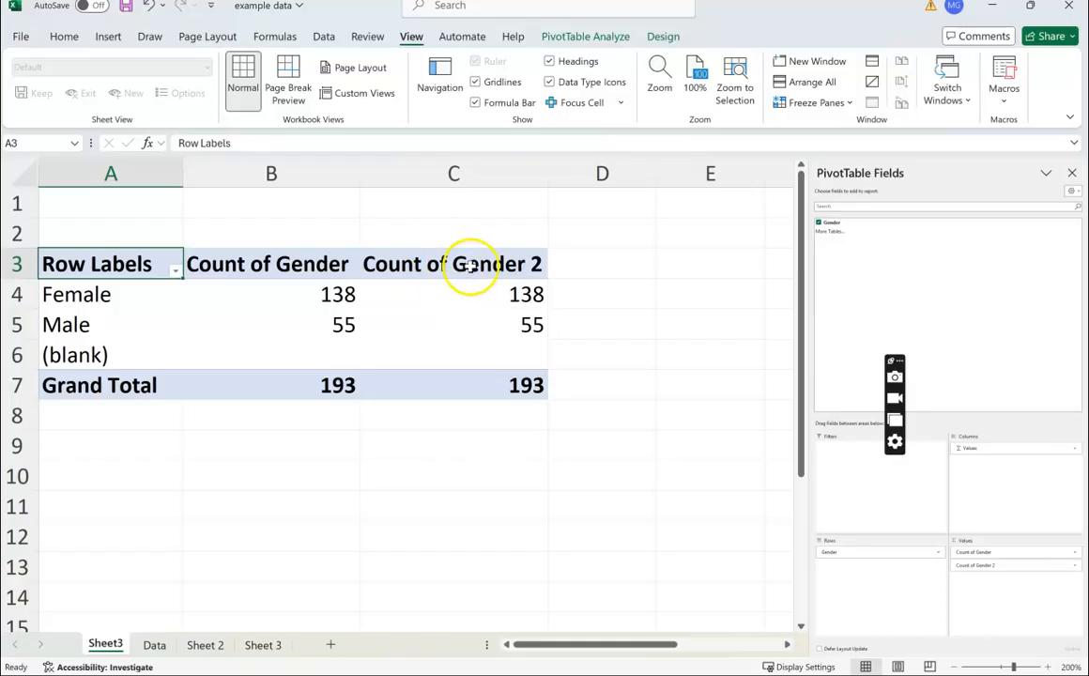
{"action": "left_click", "coordinate": [150, 293]}
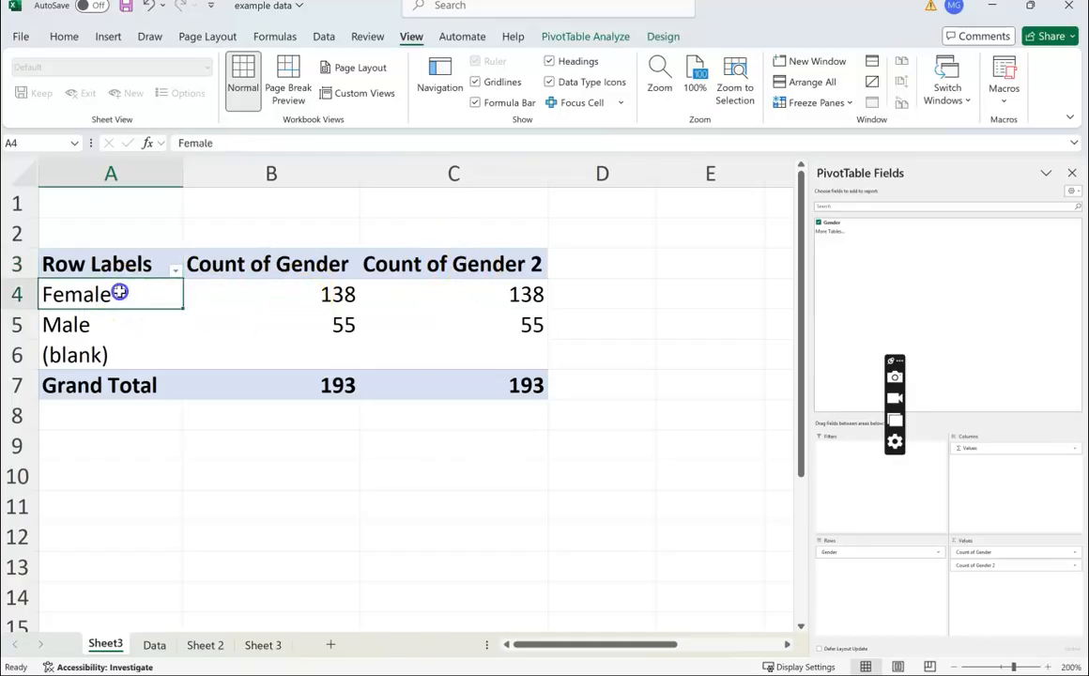
{"action": "left_click", "coordinate": [263, 303]}
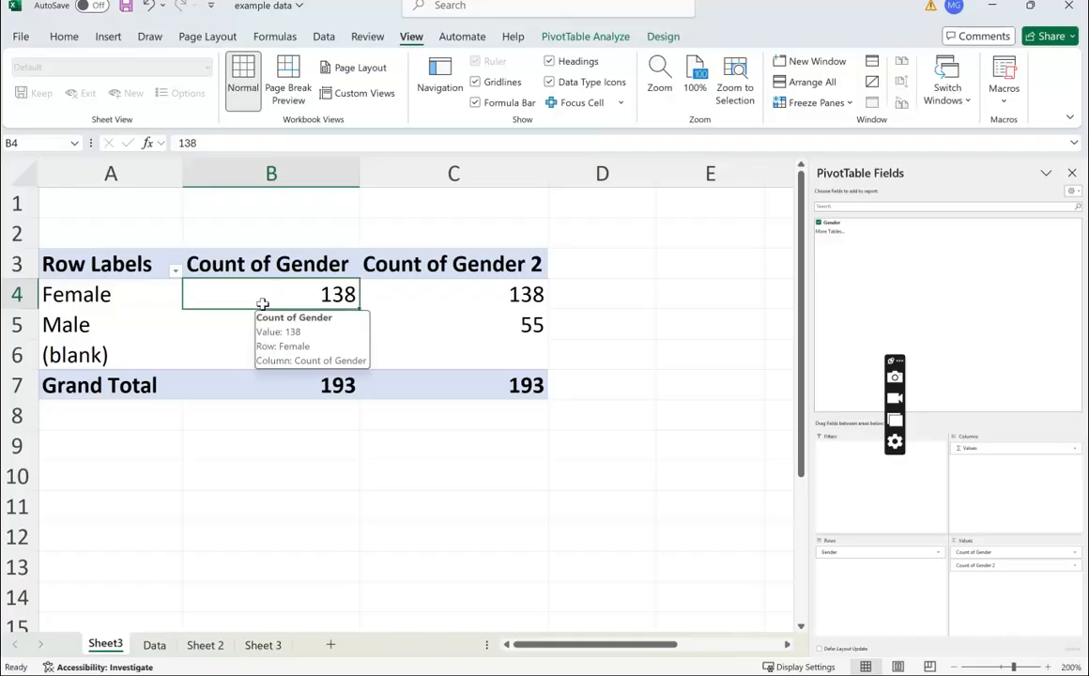
{"action": "left_click", "coordinate": [130, 296]}
{"action": "left_click", "coordinate": [237, 295]}
{"action": "left_click_drag", "start_coordinate": [493, 293], "coordinate": [493, 317]}
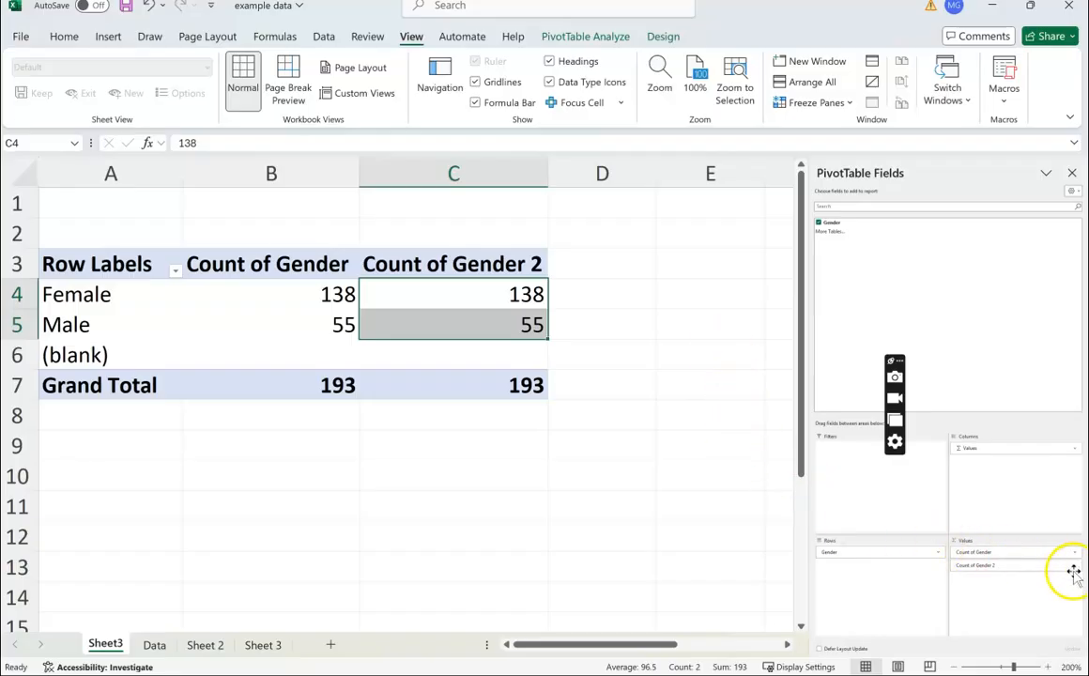
- Set Count of Gender 2 to show values as % of Column Total in its value field settings
{"action": "left_click", "coordinate": [999, 566]}
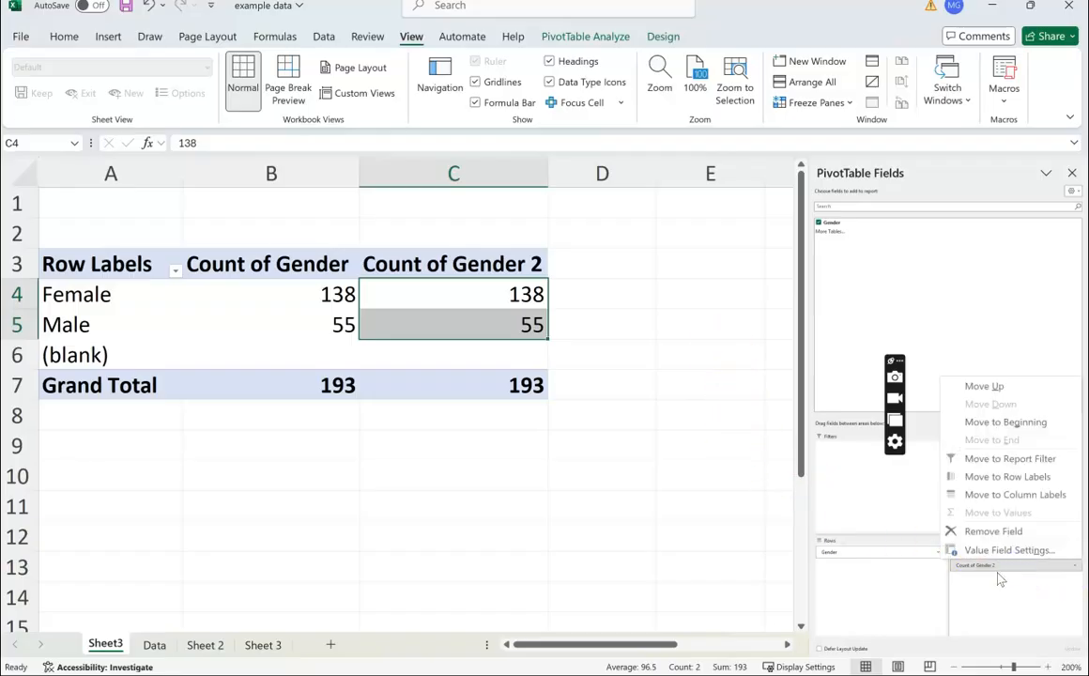
{"action": "left_click", "coordinate": [1001, 579]}
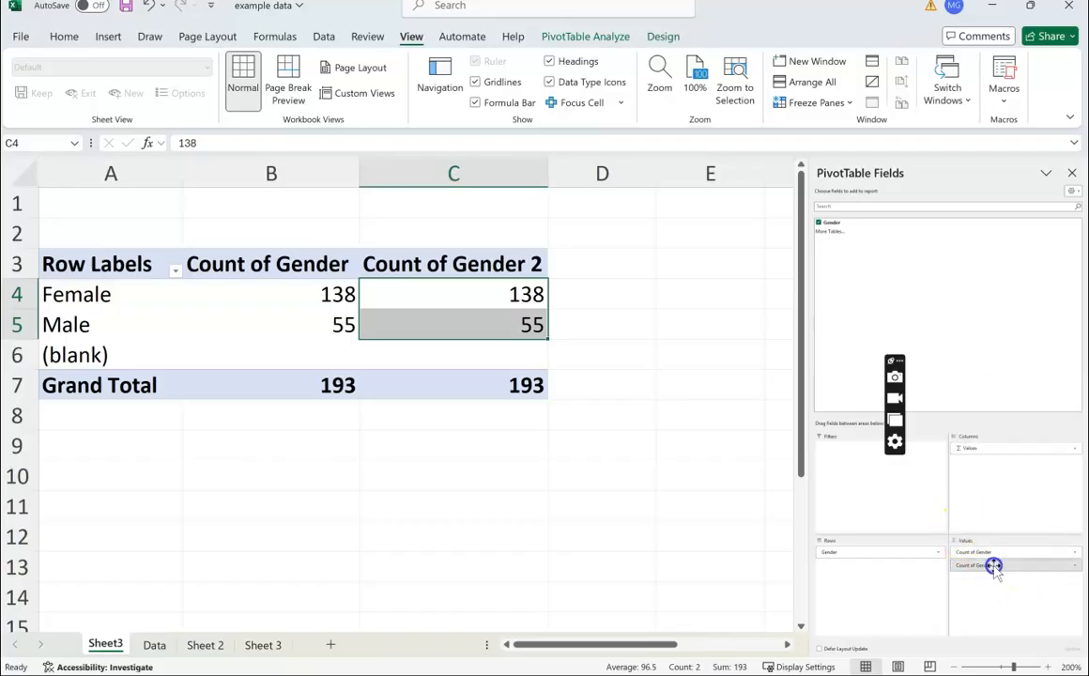
{"action": "left_click", "coordinate": [994, 566]}
{"action": "left_click", "coordinate": [1019, 554]}
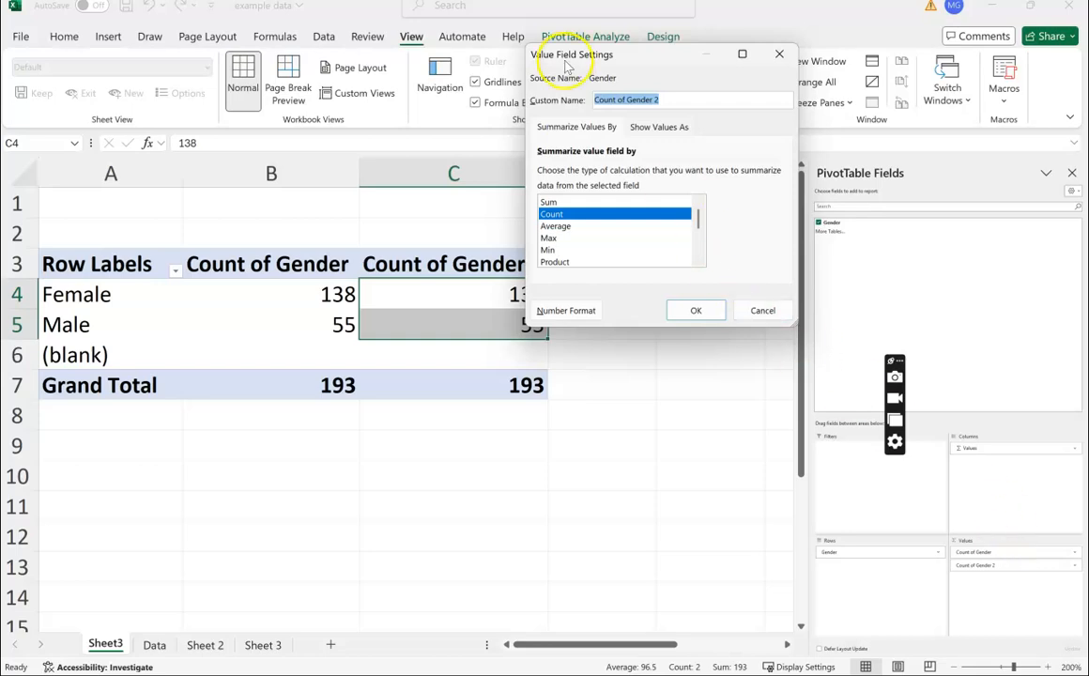
{"action": "left_click", "coordinate": [647, 128]}
{"action": "left_click", "coordinate": [602, 129]}
{"action": "left_click", "coordinate": [662, 129]}
{"action": "left_click", "coordinate": [541, 128]}
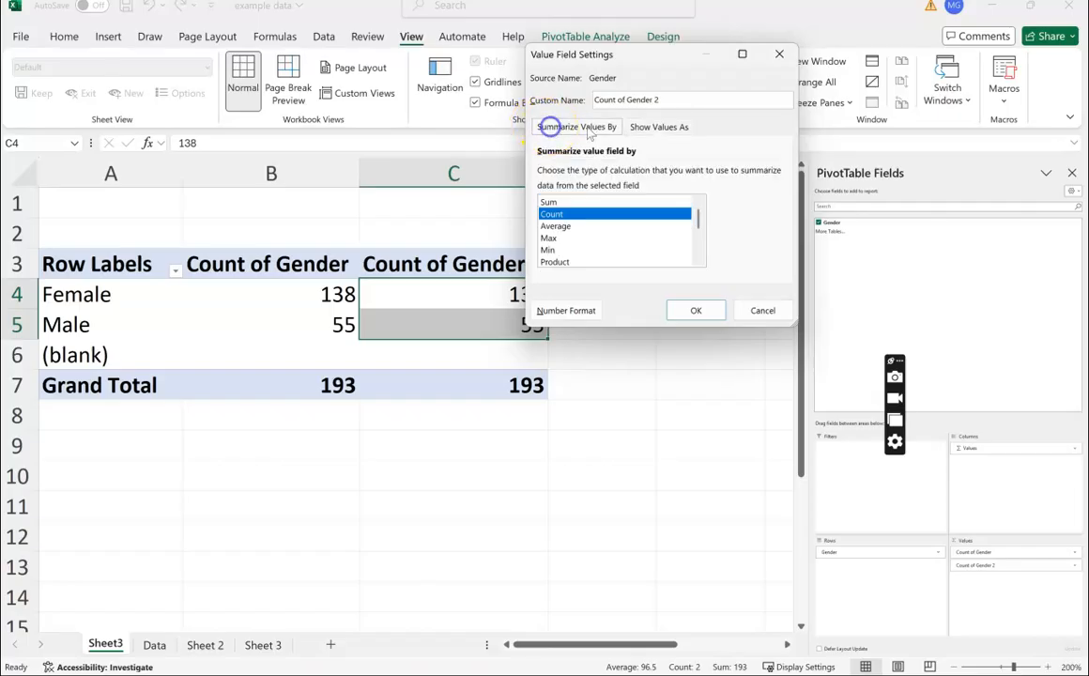
{"action": "left_click", "coordinate": [669, 127]}
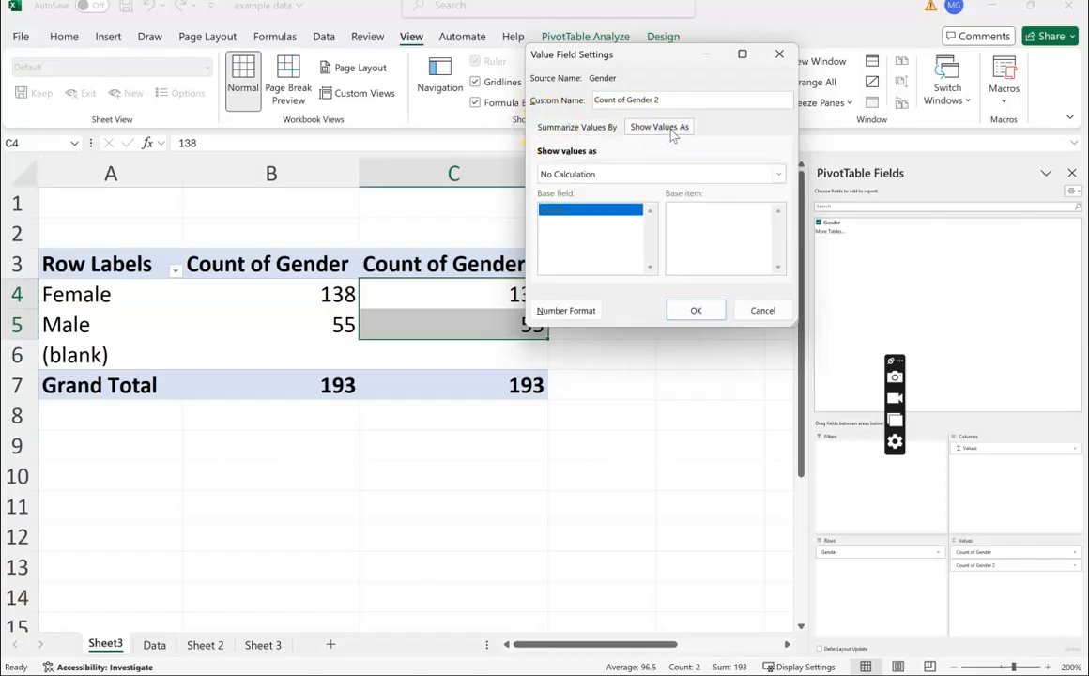
{"action": "left_click", "coordinate": [778, 175]}
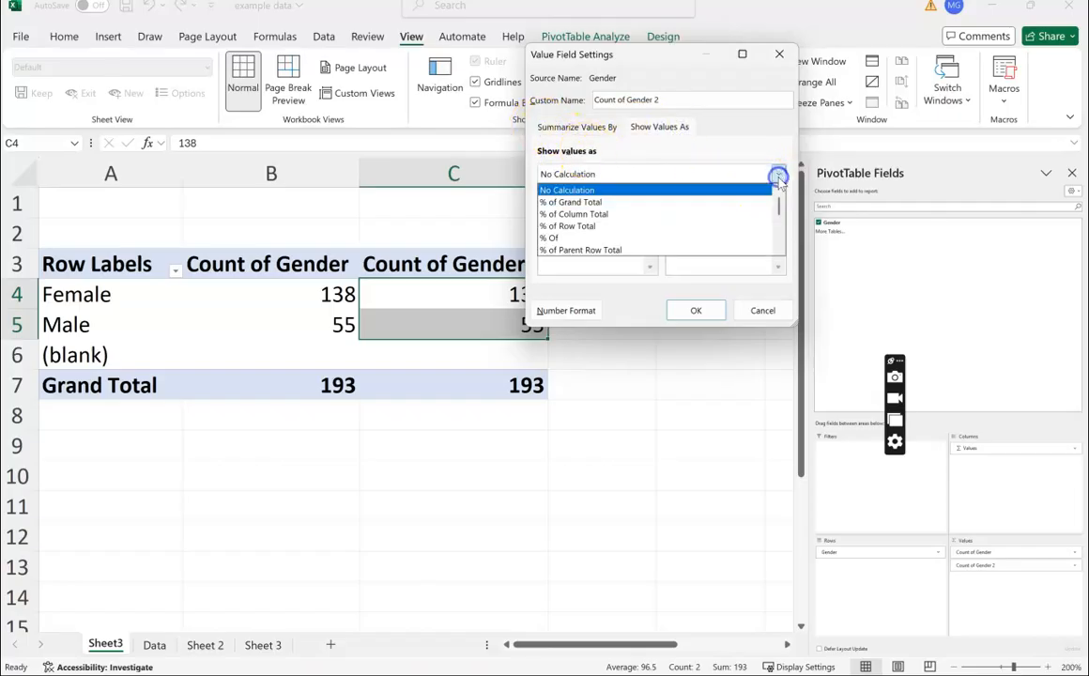
{"action": "left_click", "coordinate": [655, 215]}
{"action": "left_click", "coordinate": [701, 309]}
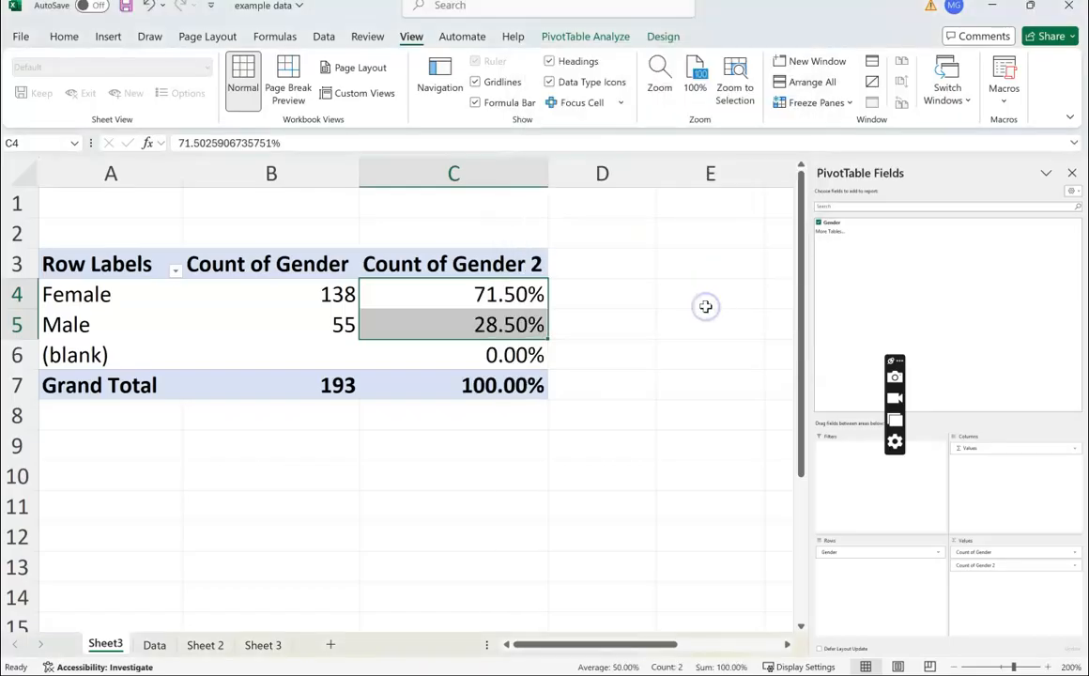
- Inspect the percentage cells in the Count of Gender 2 column
{"action": "left_click", "coordinate": [463, 444]}
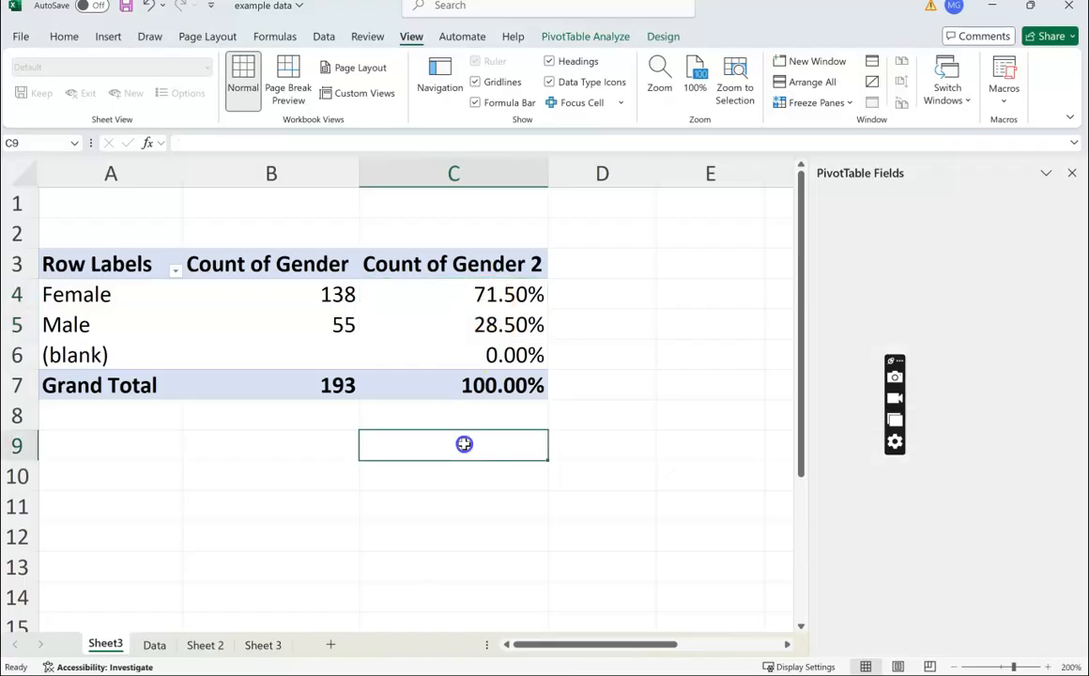
{"action": "left_click", "coordinate": [462, 291]}
{"action": "left_click", "coordinate": [418, 253]}
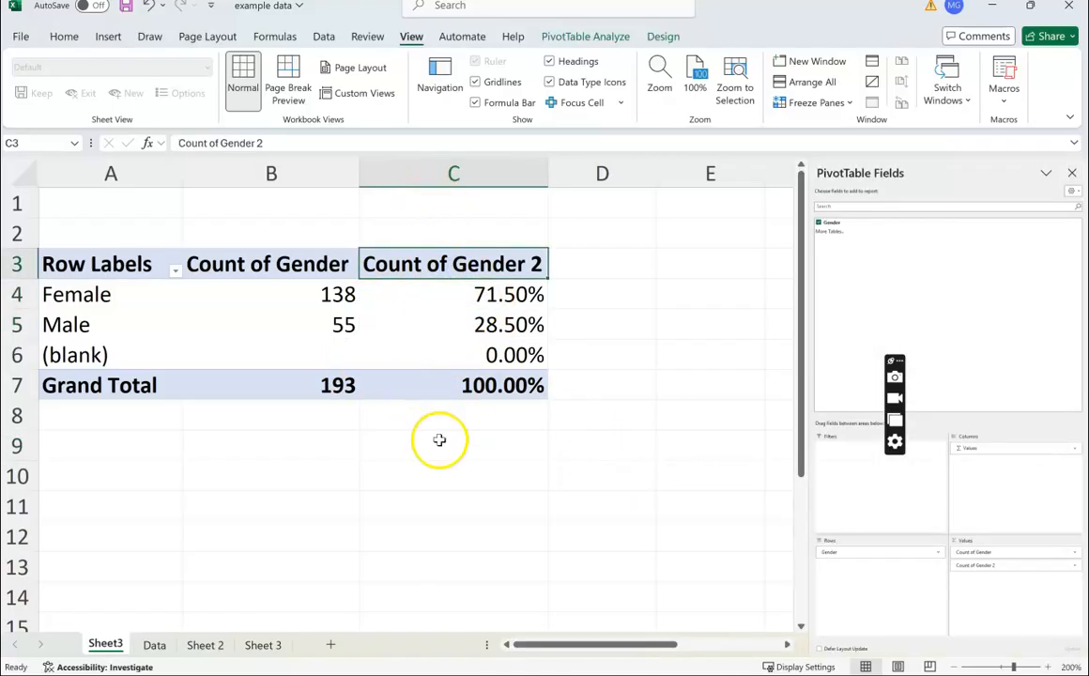
{"action": "left_click", "coordinate": [505, 296]}
{"action": "left_click", "coordinate": [495, 324]}
{"action": "left_click", "coordinate": [505, 293]}
{"action": "left_click", "coordinate": [504, 325]}
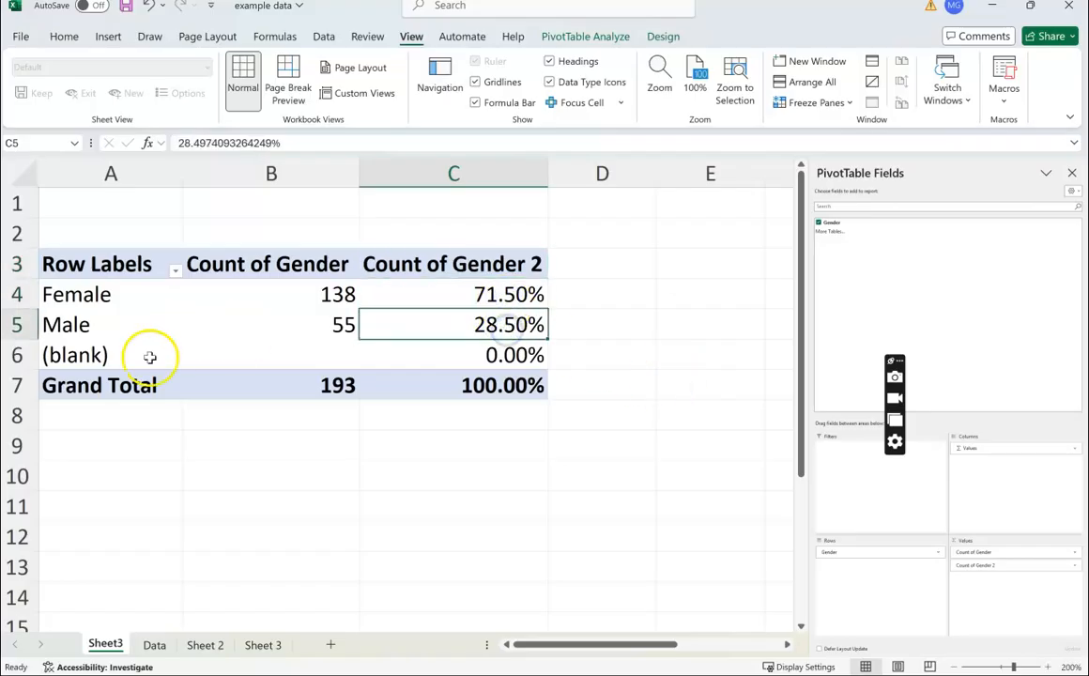